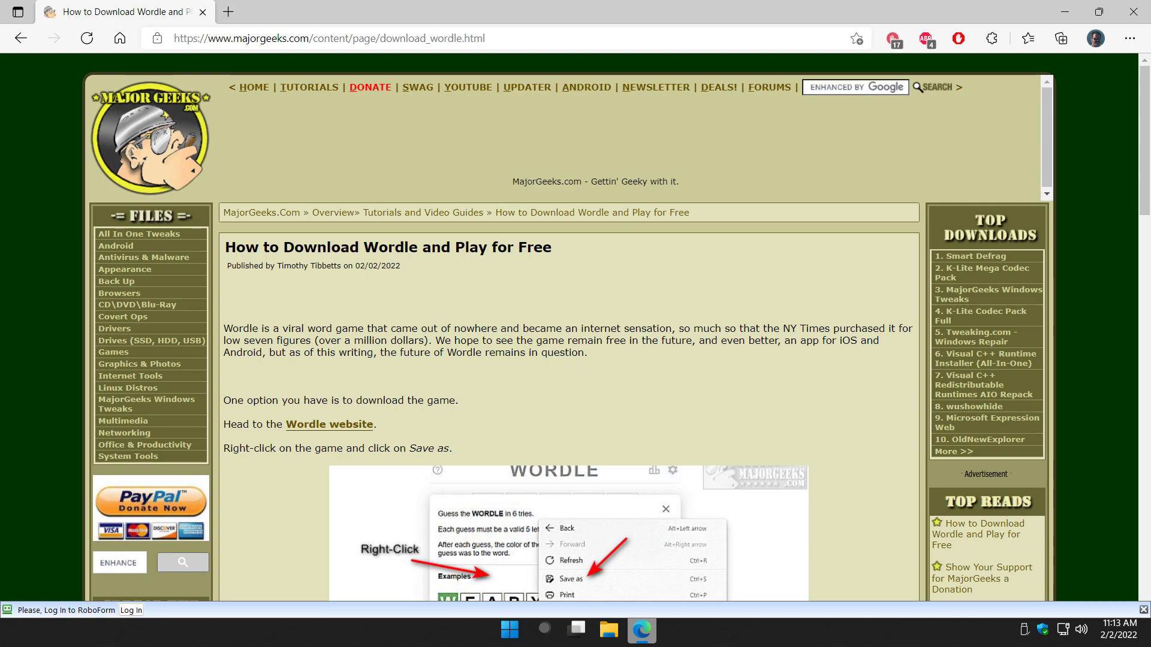
- Dismiss the RoboForm login bar and scroll the MajorGeeks article down to the Wordle screenshot
click(1143, 610)
scroll(1145, 611, down, 1)
scroll(851, 433, up, 1)
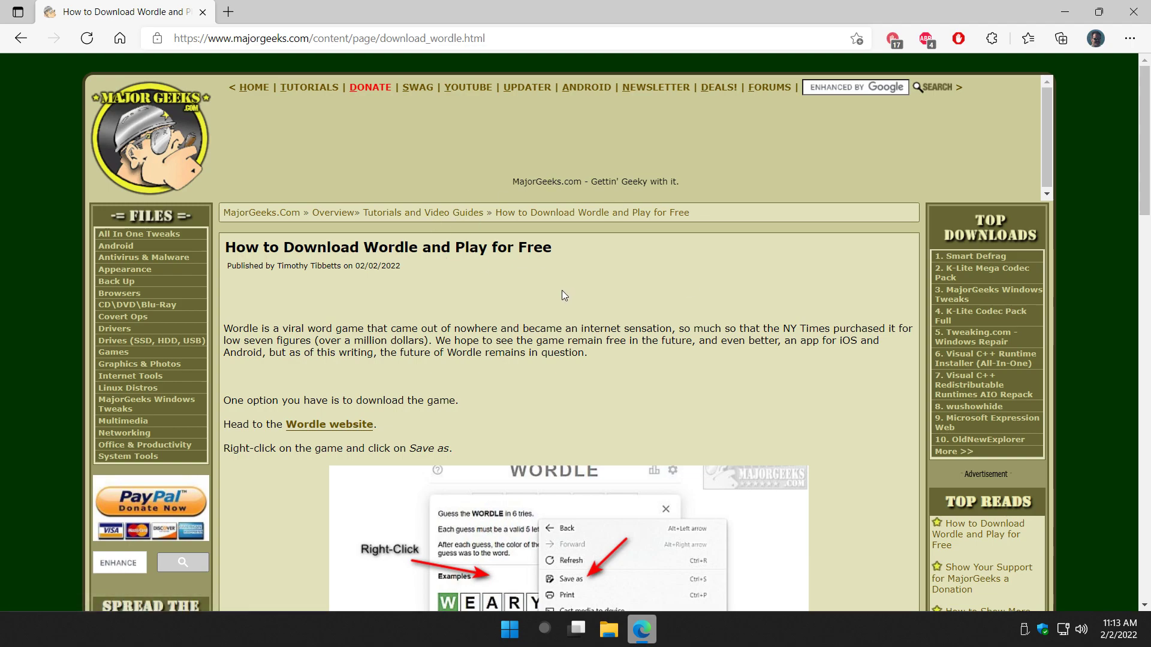
scroll(562, 295, down, 1)
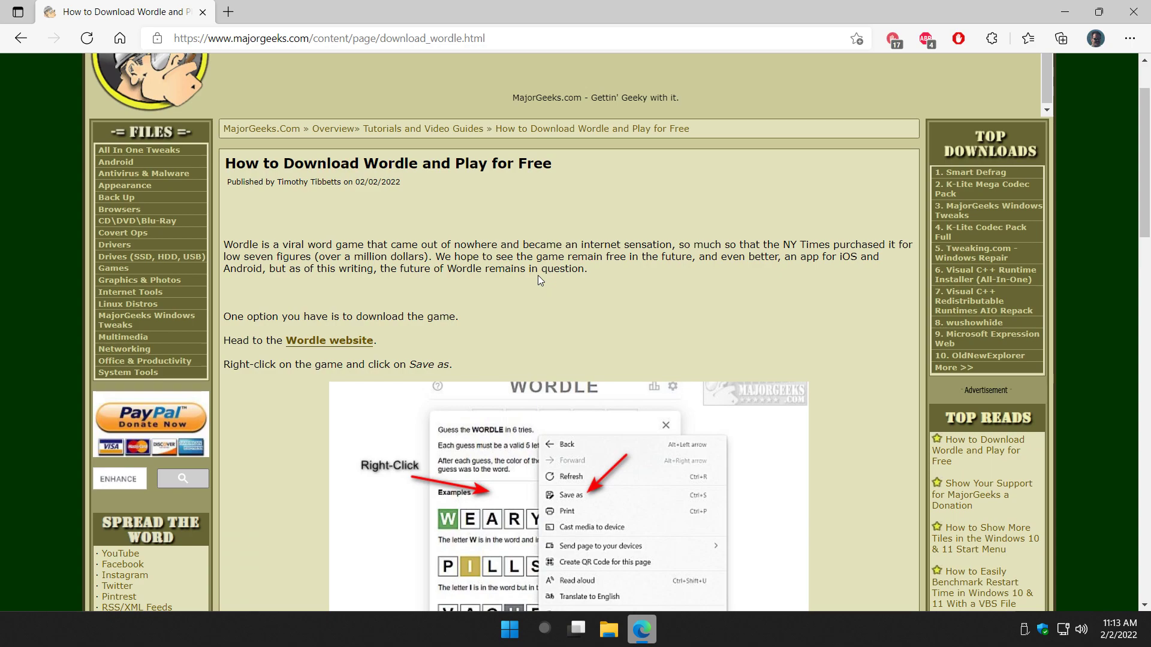
scroll(537, 277, down, 1)
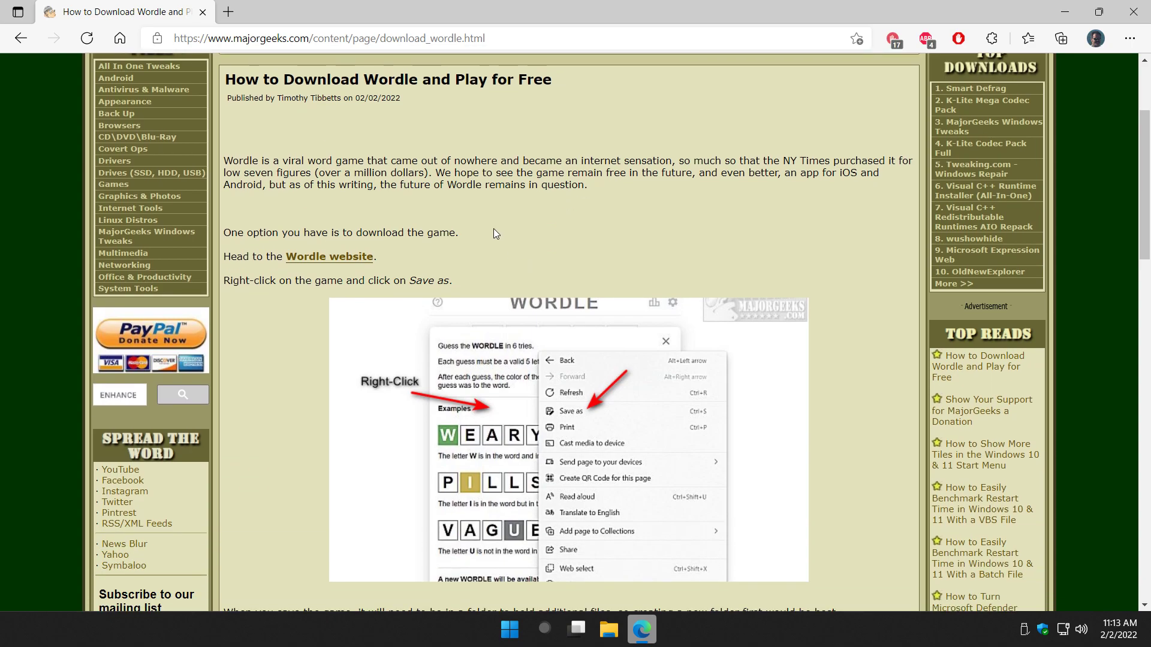
scroll(494, 228, down, 1)
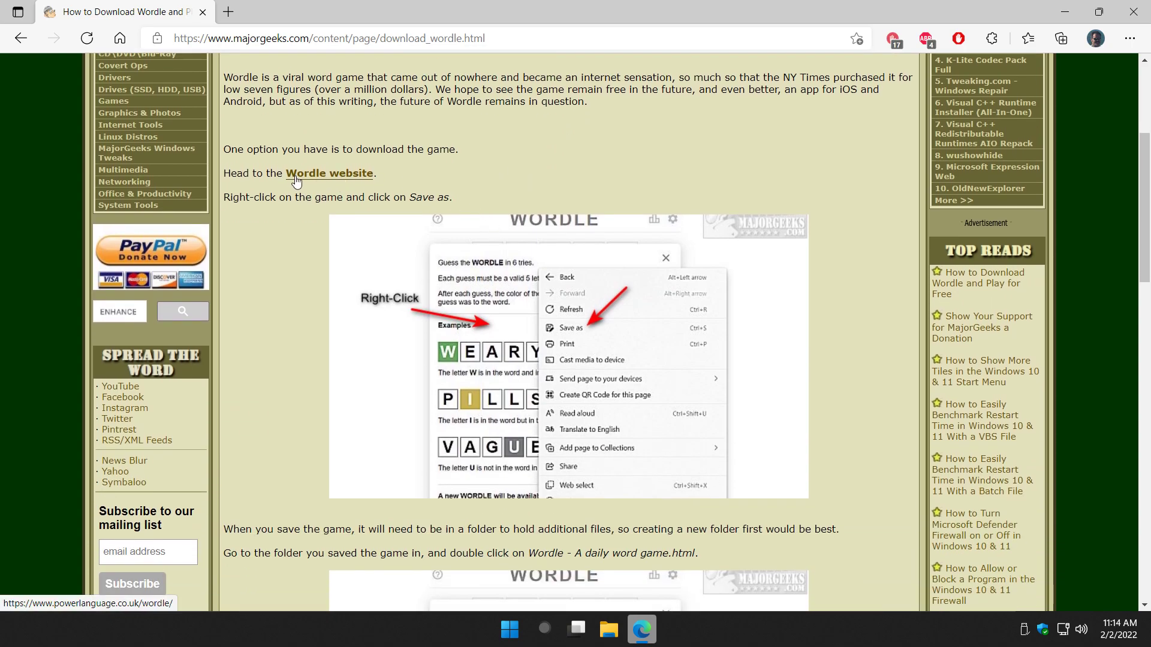
- Open the Wordle website from the article's link and choose Save as from the page's context menu
click(325, 176)
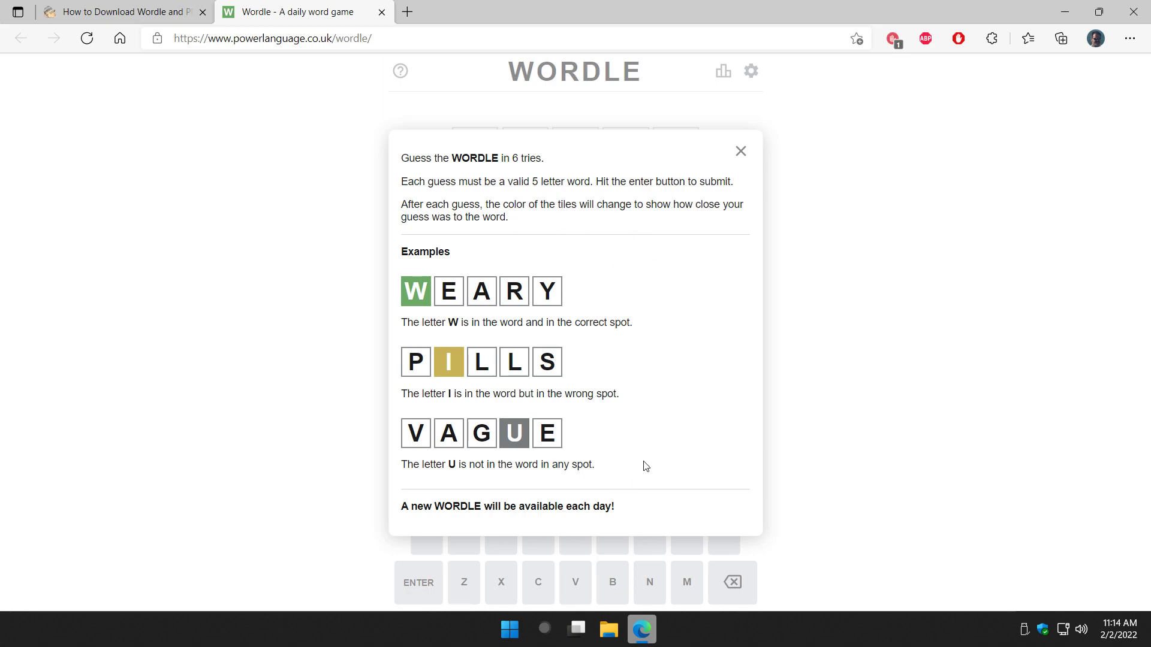
right_click(584, 259)
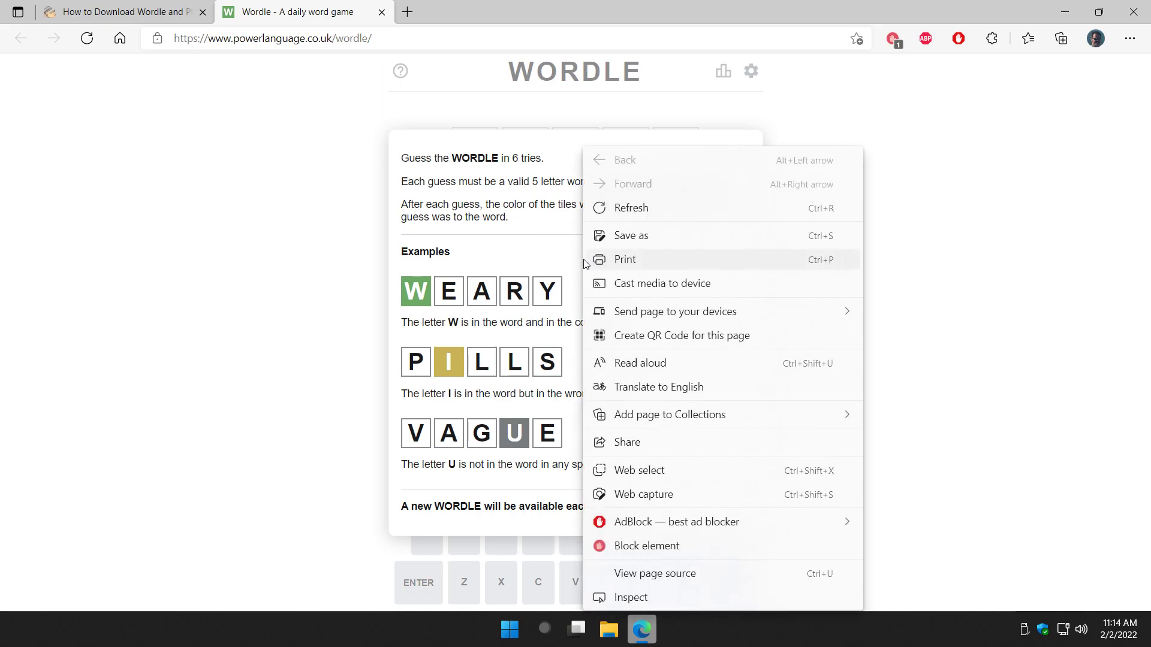
click(656, 236)
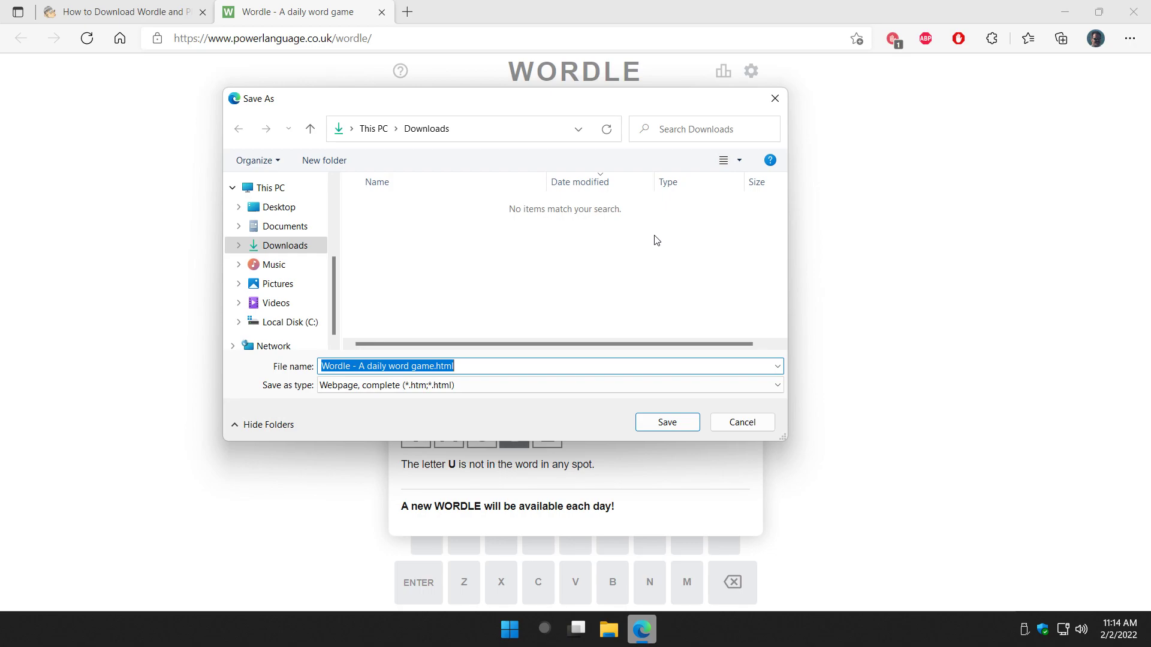
- Point the Save As dialog at Local Disk (C:) and enlarge the dialog to show more folders
scroll(331, 278, down, 1)
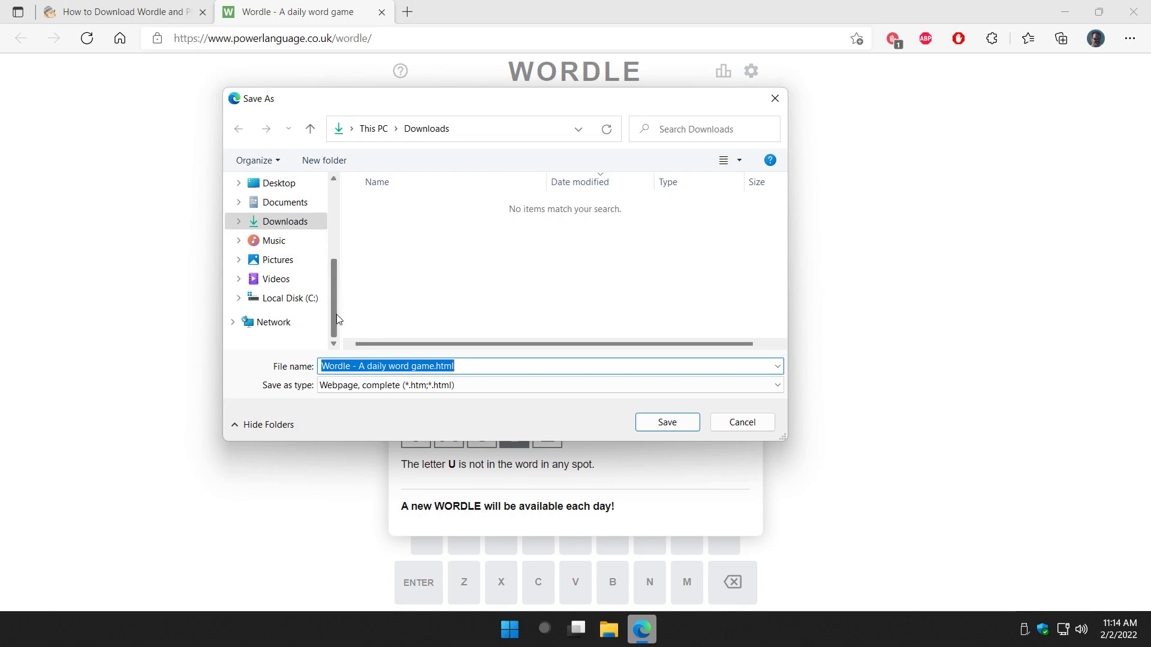
click(239, 299)
click(299, 225)
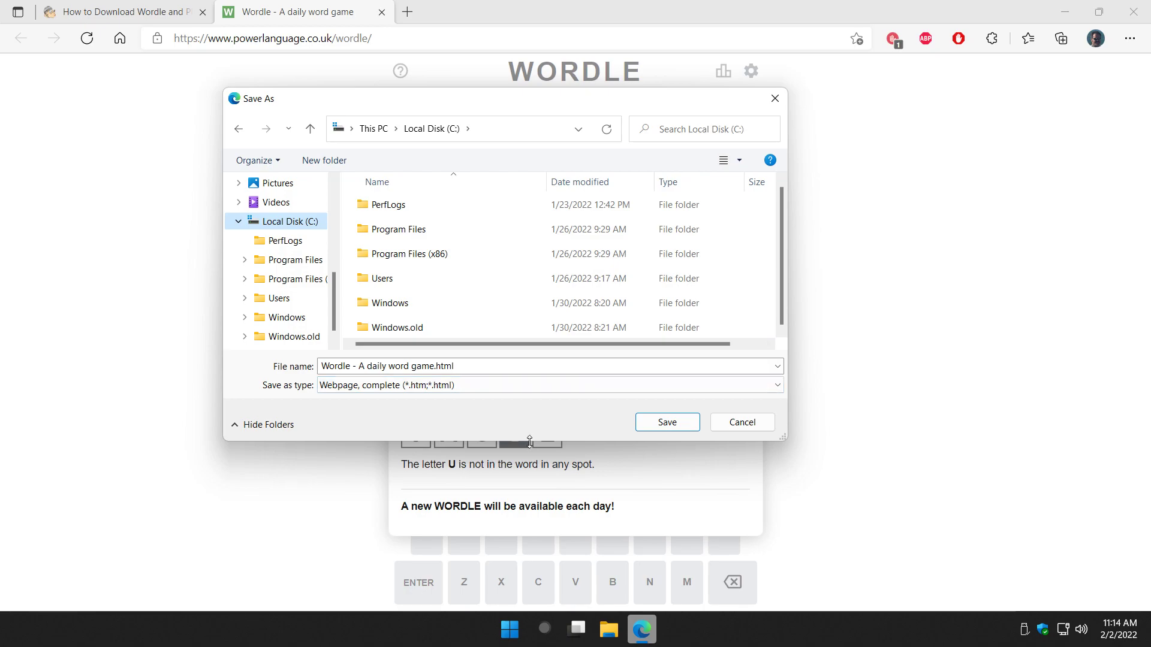
drag(530, 441, 529, 527)
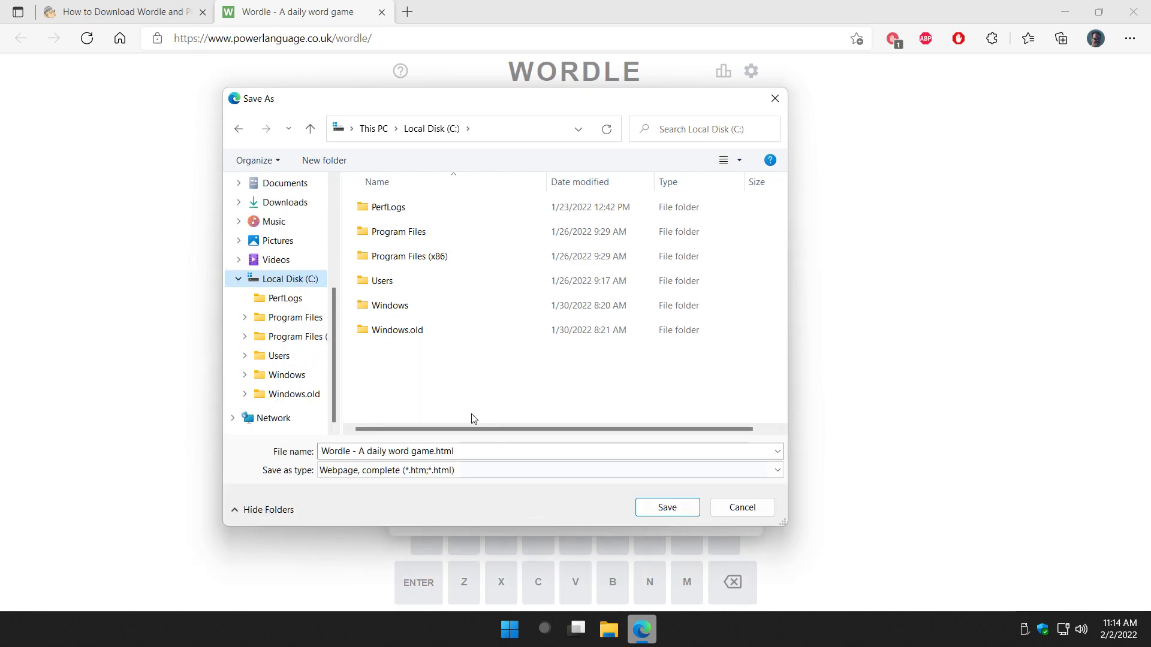
- Create a new folder named 'Wordle' in C:\ and open it
right_click(406, 365)
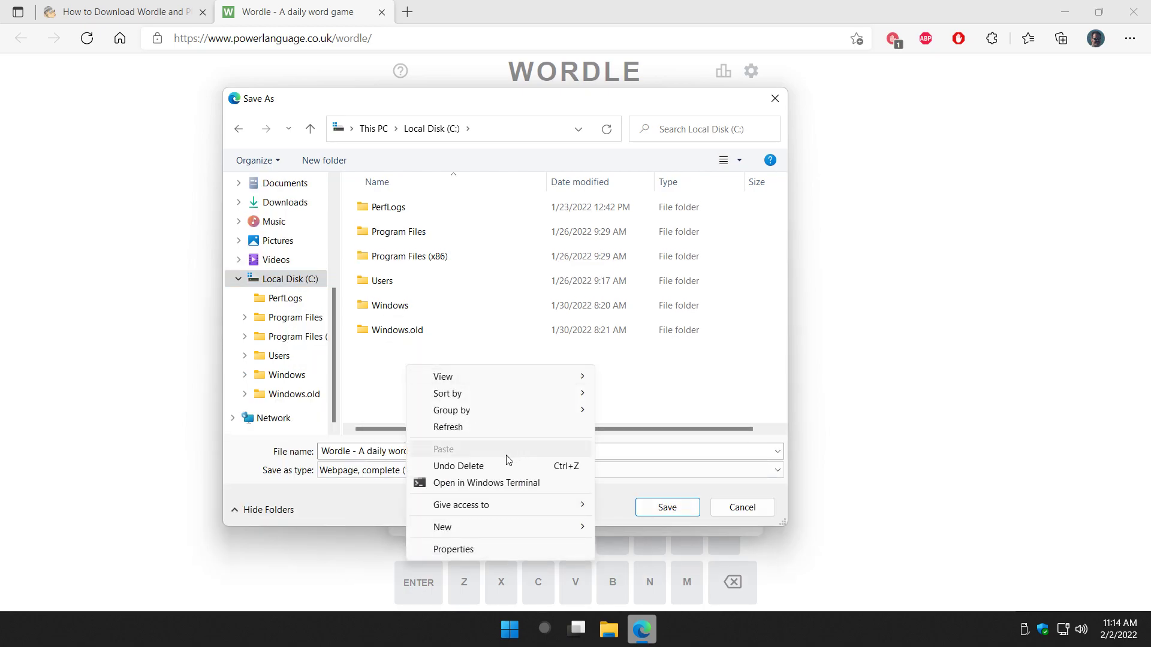
mouse_move(479, 534)
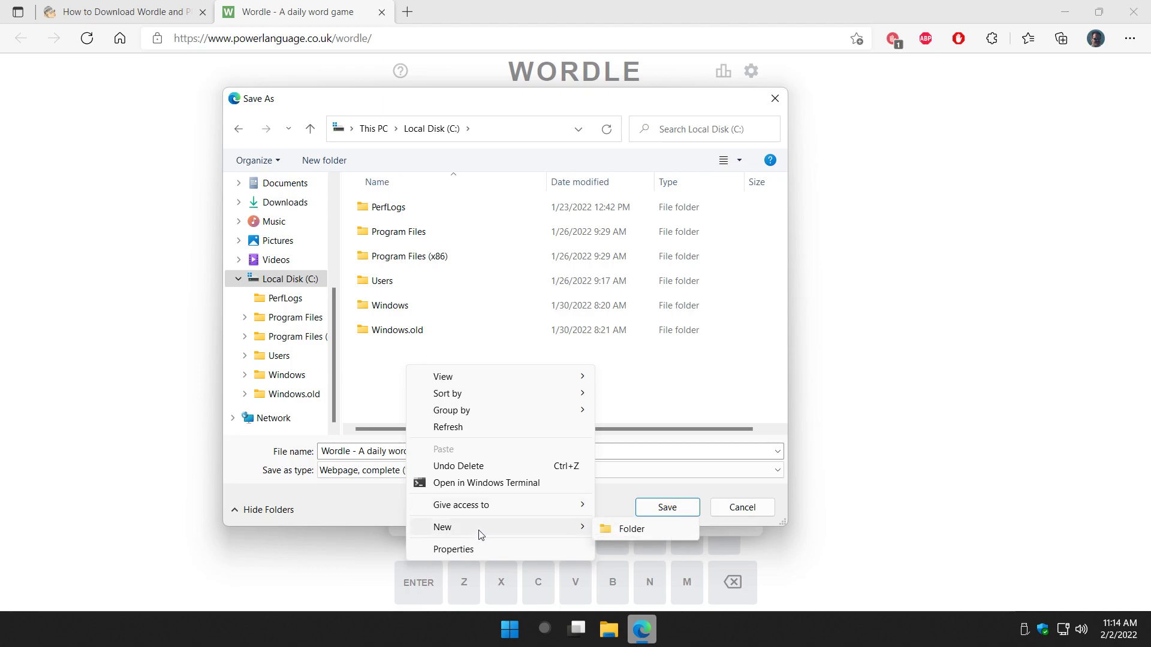
click(627, 529)
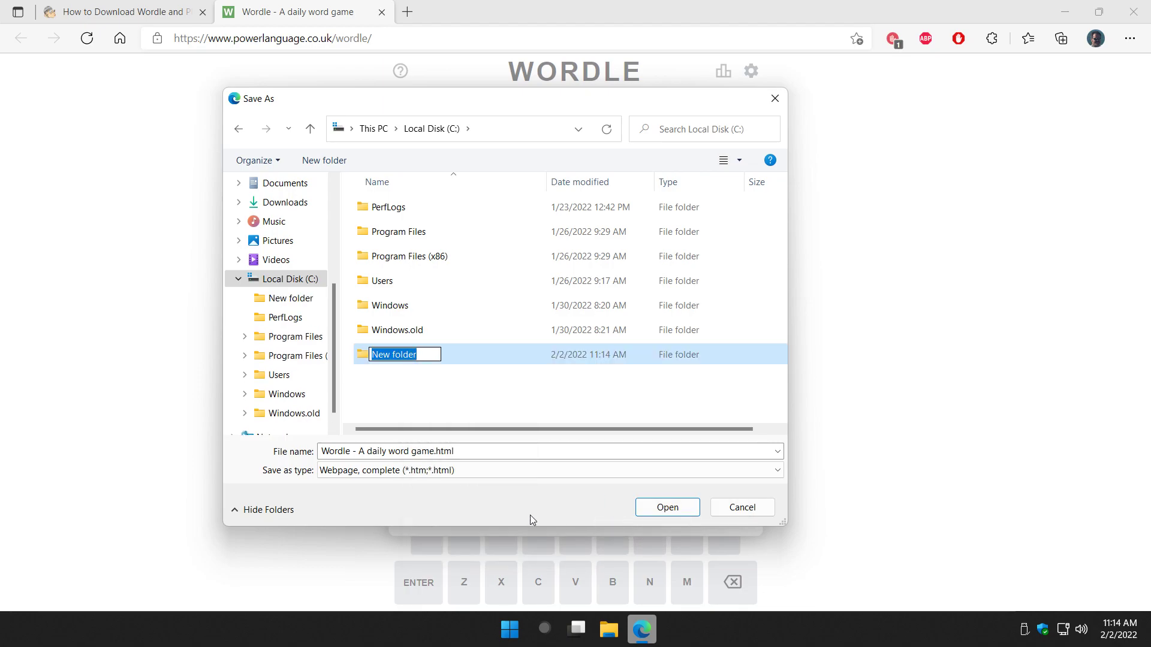
text(Wordle)
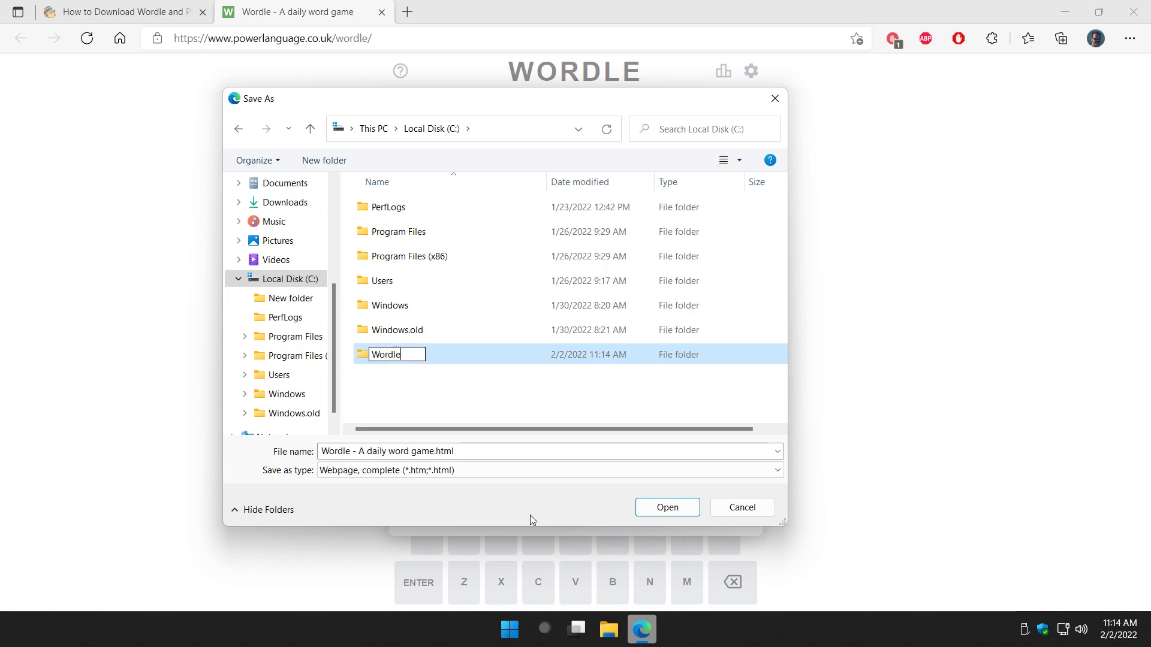
key(Return)
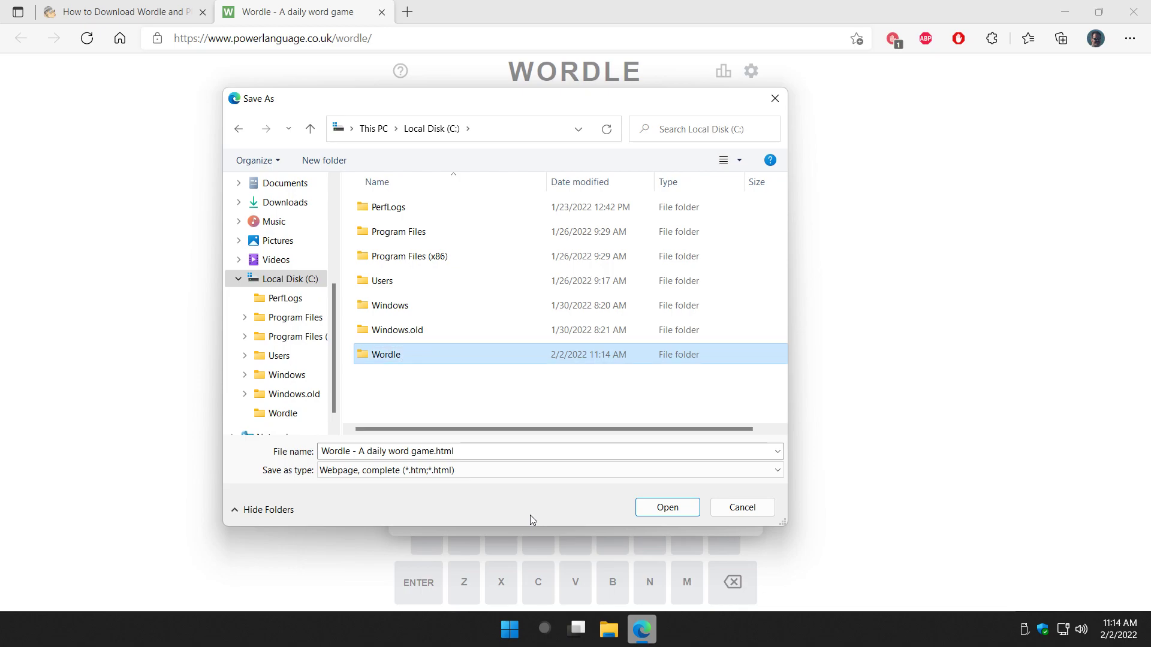
double_click(407, 357)
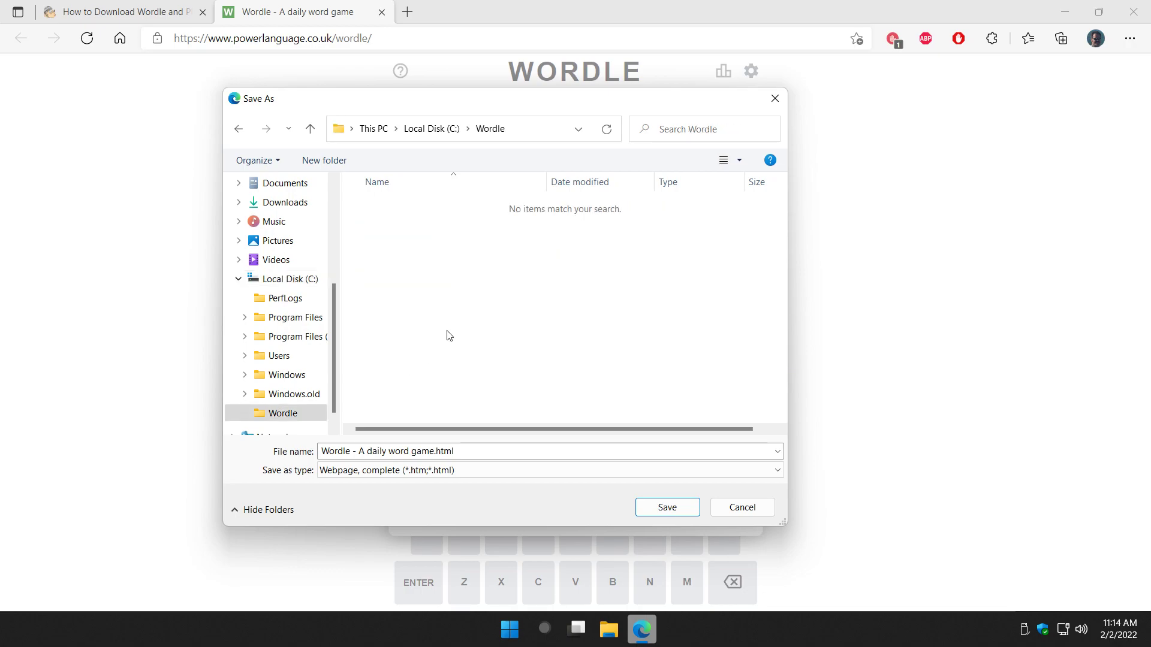
- Save the Wordle page into C:\Wordle, then close the downloads list and the Wordle tab
click(667, 507)
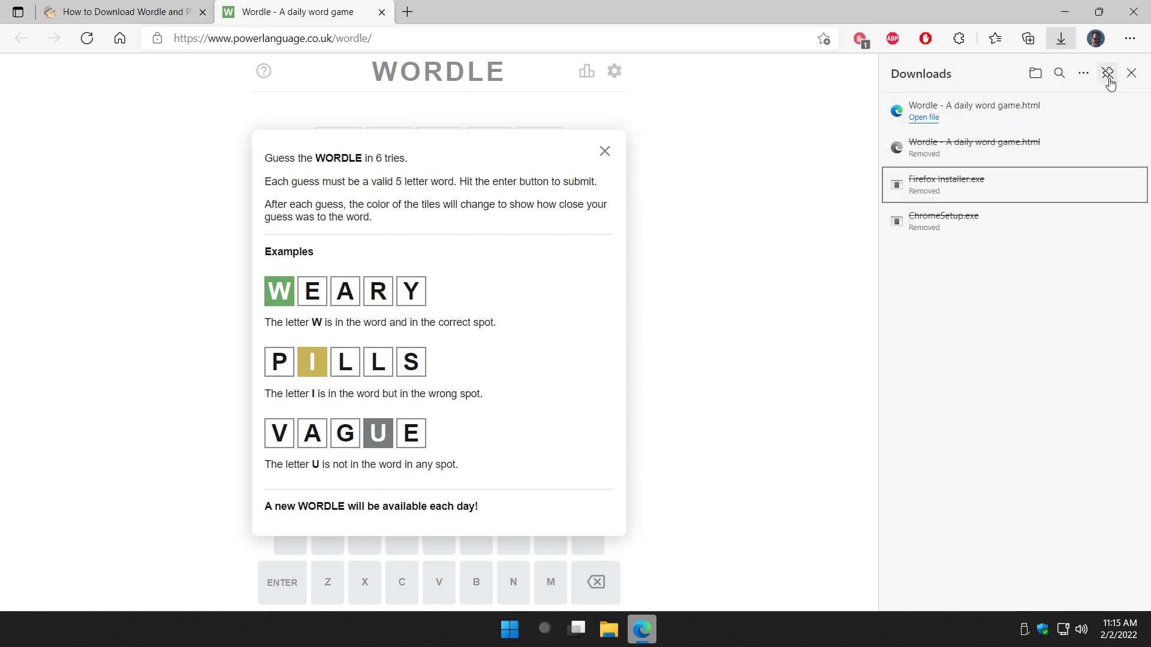
click(1131, 73)
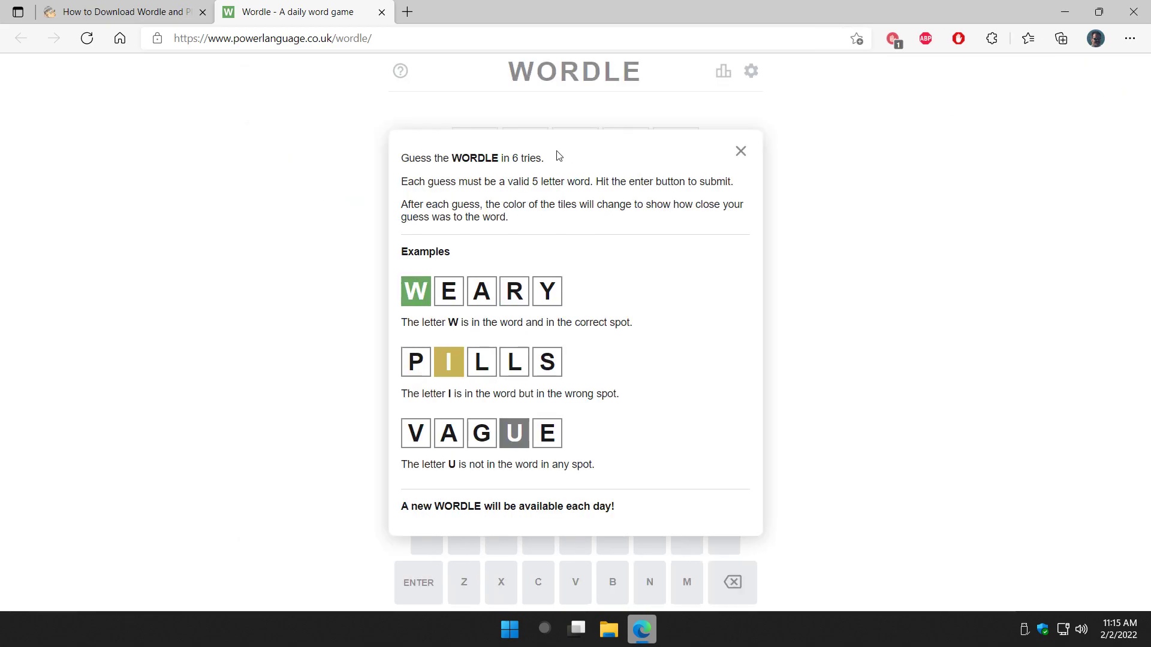
click(382, 12)
- Minimize Edge and browse to the C:\Wordle folder in File Explorer
click(1065, 12)
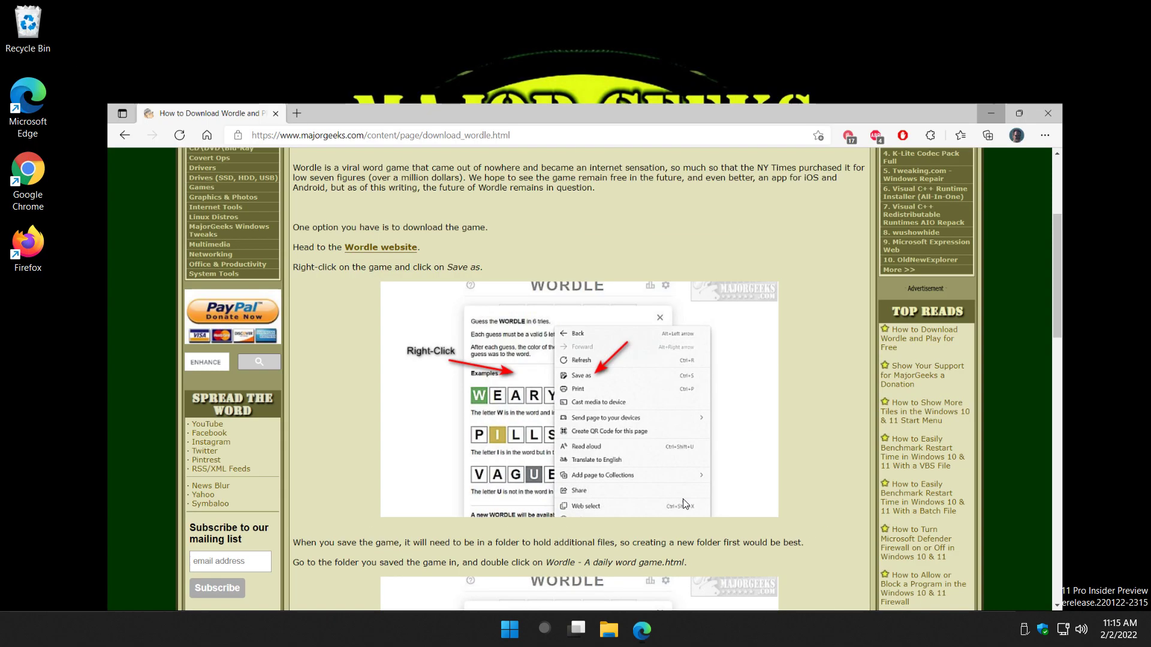
click(608, 629)
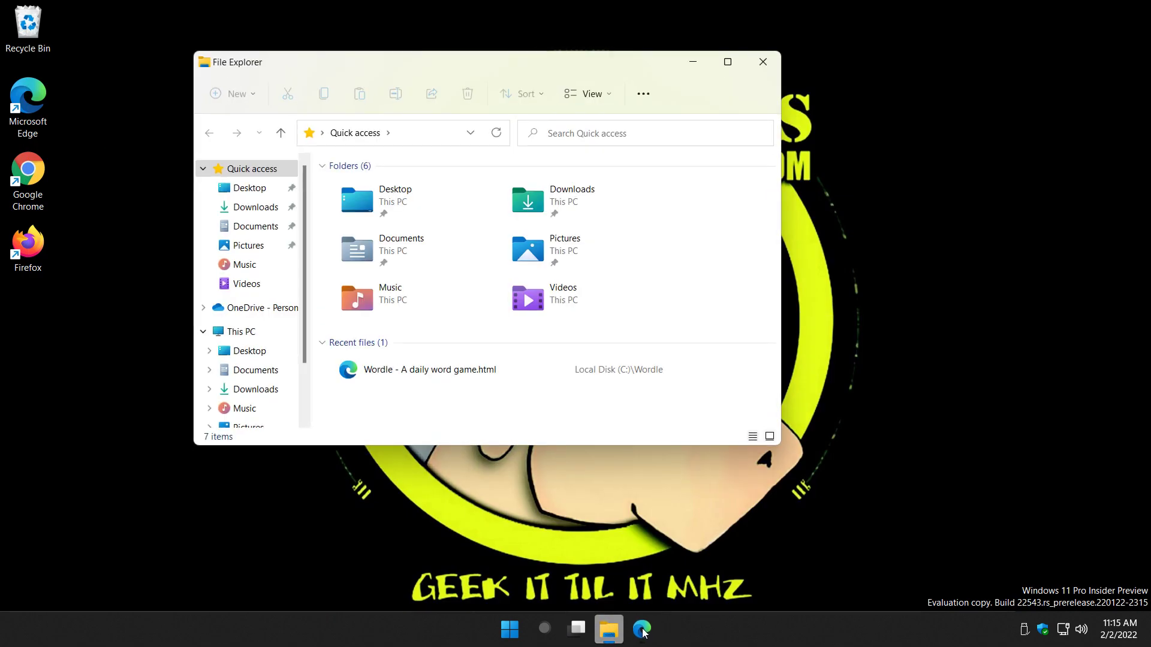
scroll(217, 366, down, 1)
scroll(217, 367, down, 2)
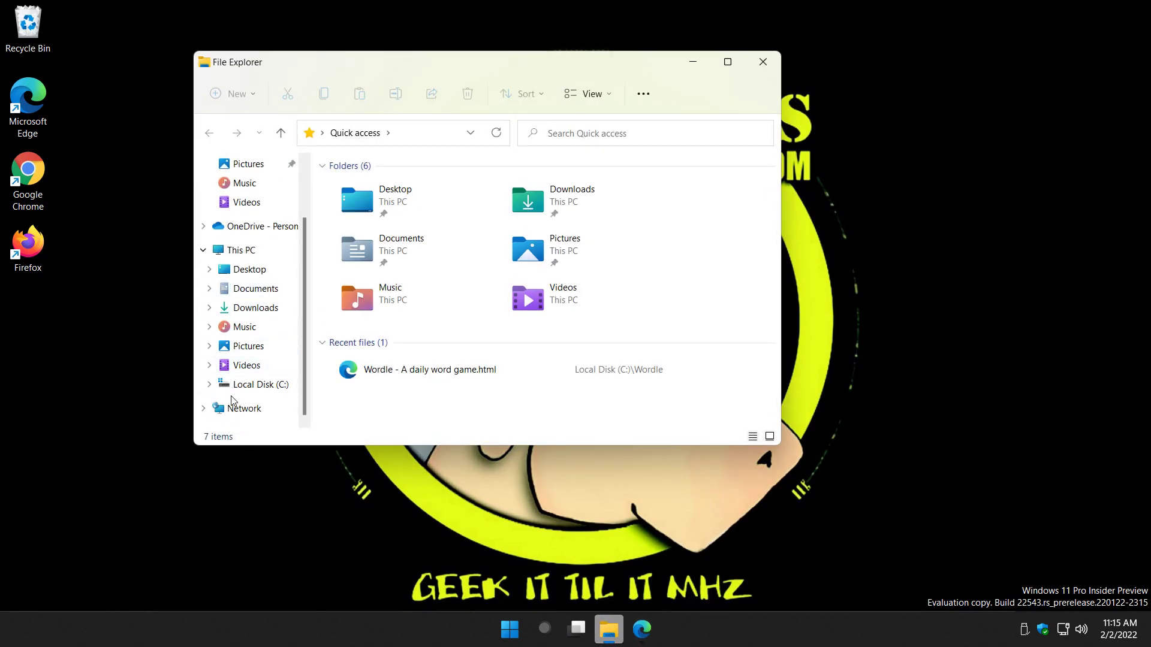
click(211, 386)
scroll(243, 359, down, 1)
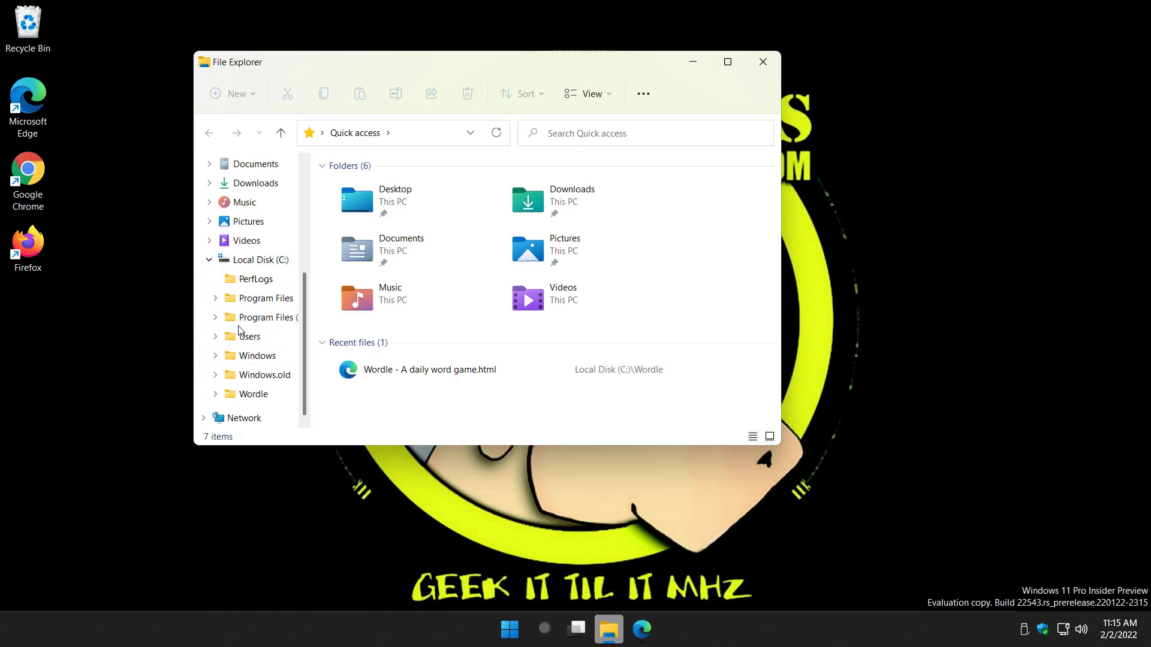
click(252, 396)
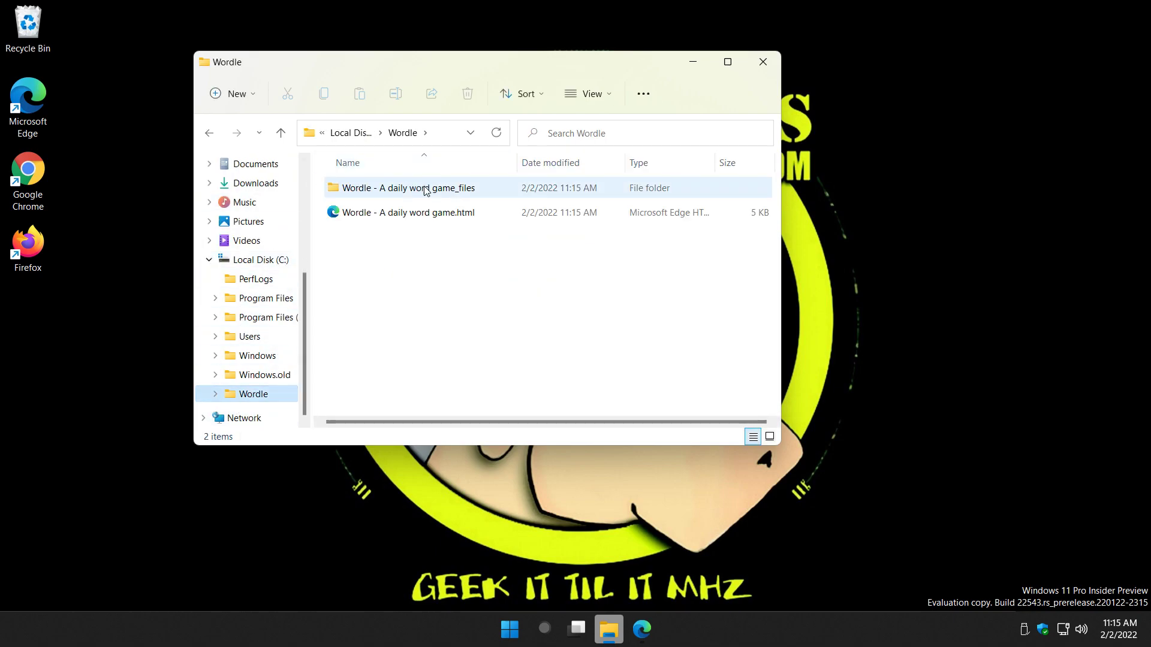
- Open the saved Wordle HTML file with Microsoft Edge
click(413, 219)
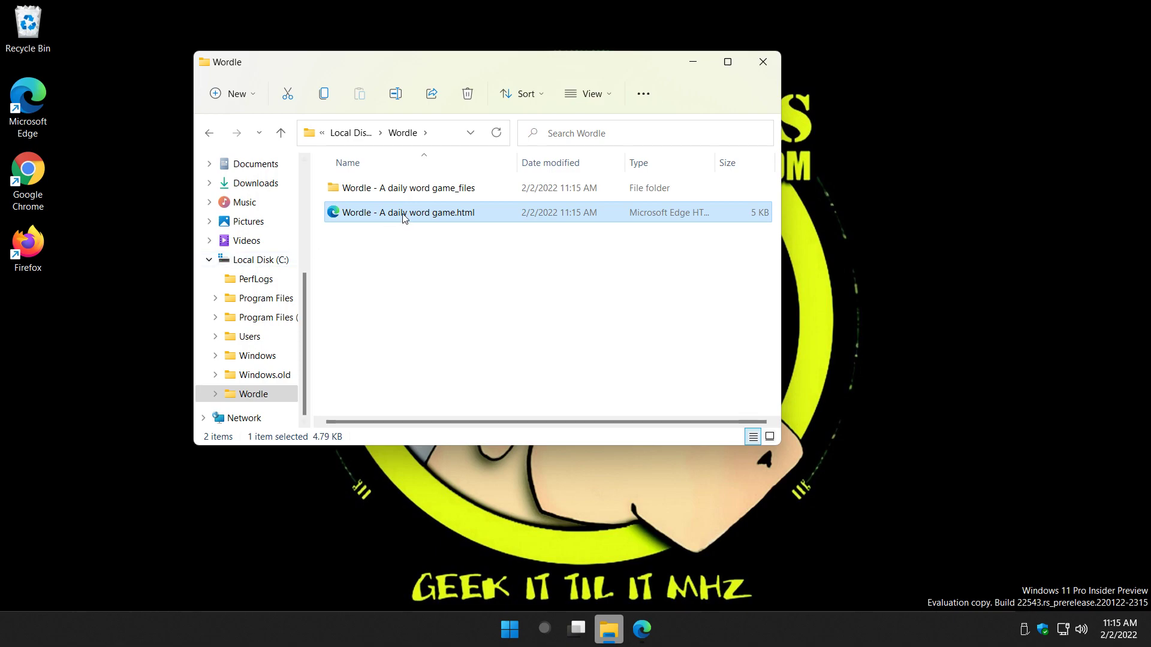
double_click(414, 220)
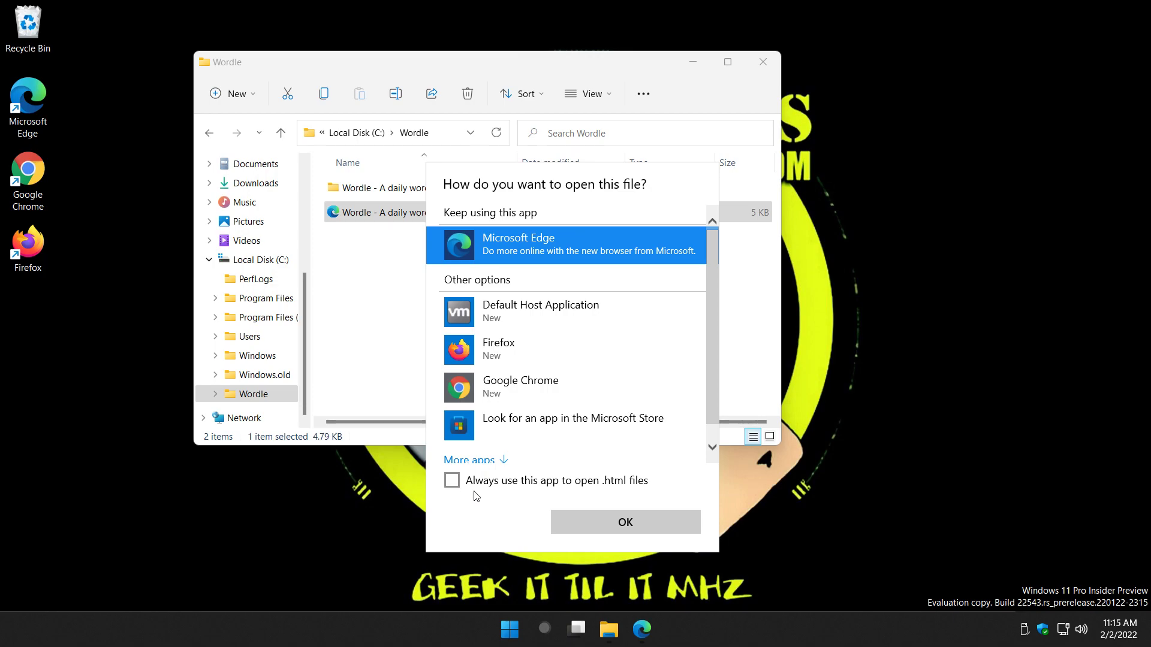
click(648, 534)
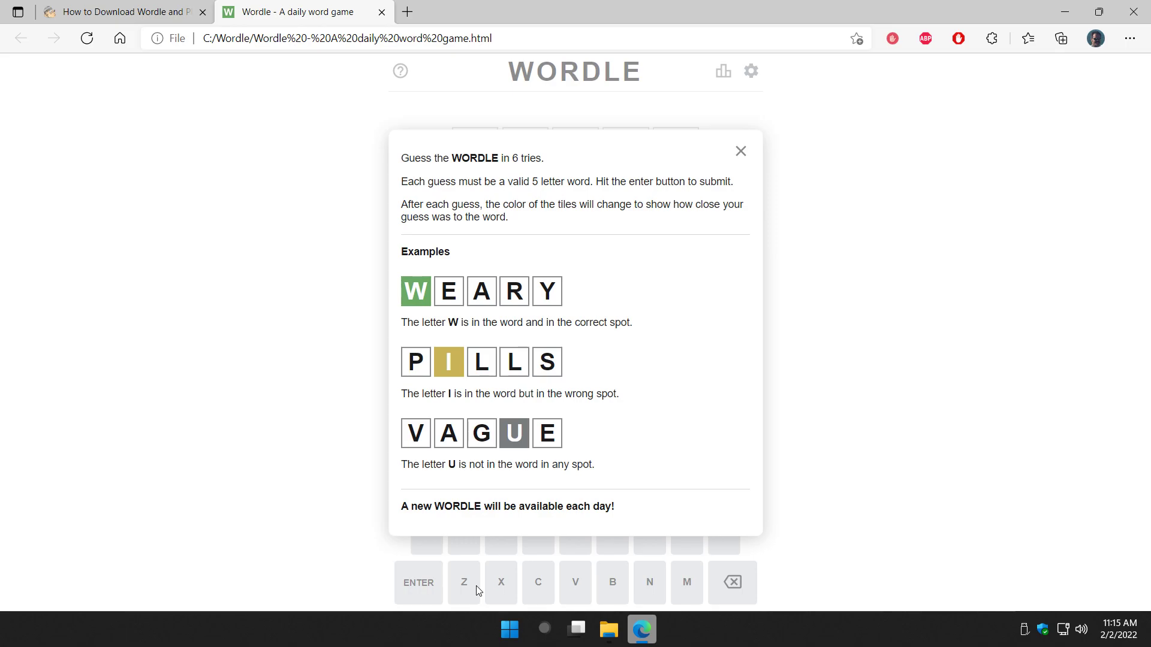
- Close the local Wordle tab with Ctrl+W and scroll down the MajorGeeks article to its 'Have fun!' section
key(ctrl+w)
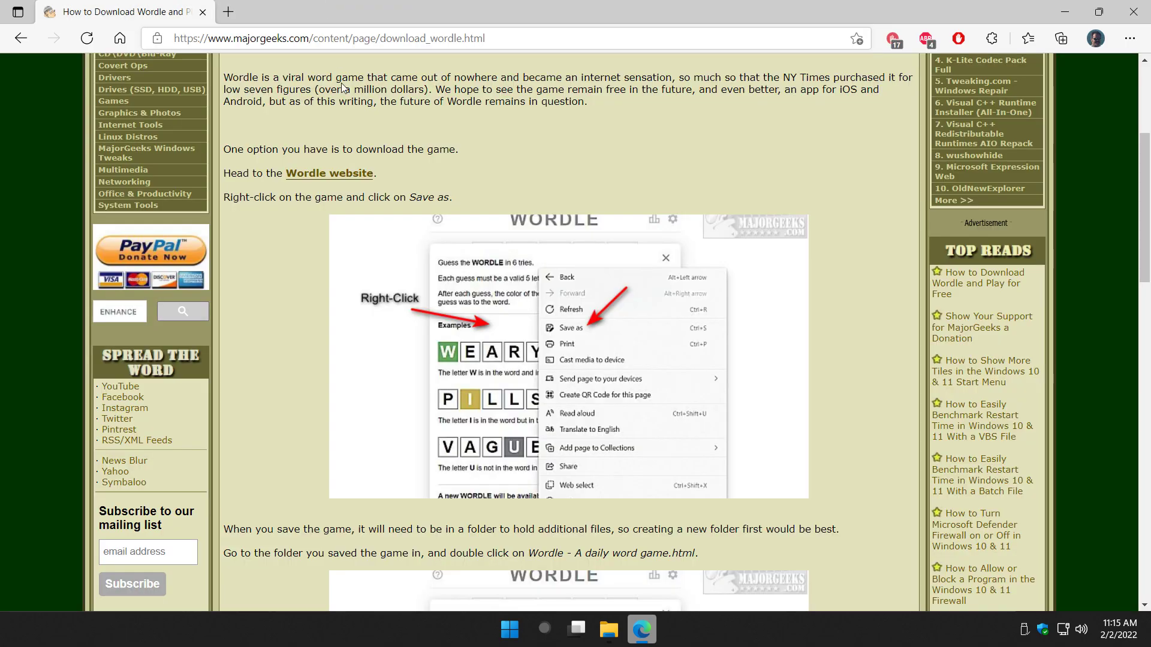
scroll(275, 328, down, 7)
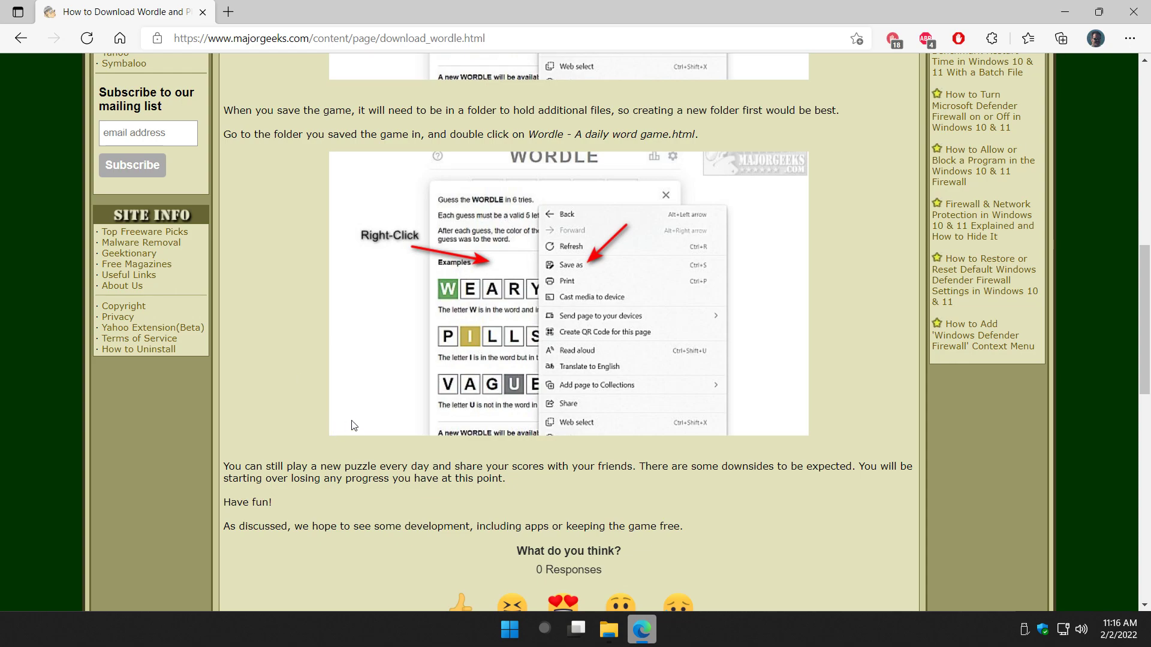
scroll(336, 463, up, 1)
scroll(335, 462, up, 1)
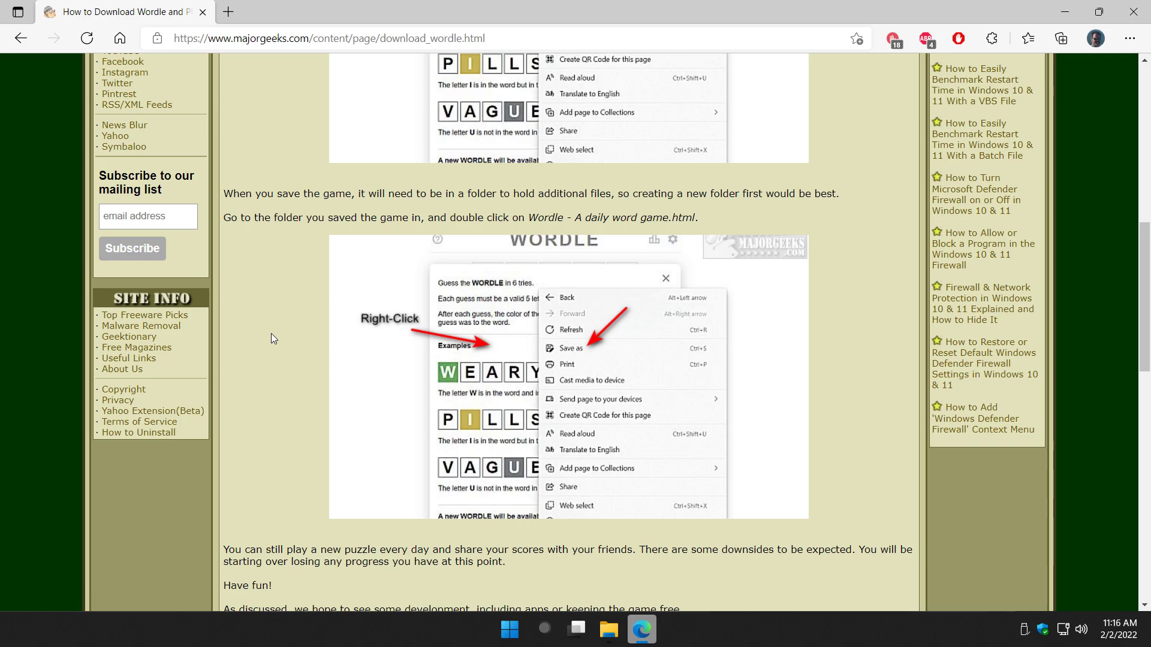
scroll(278, 341, up, 10)
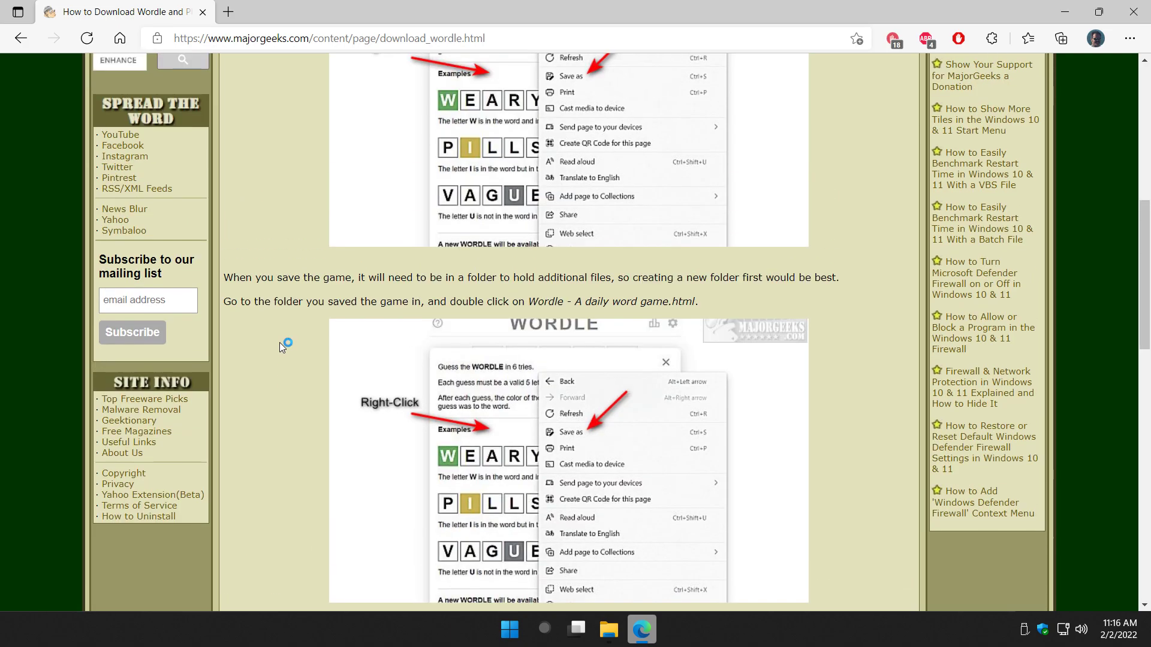